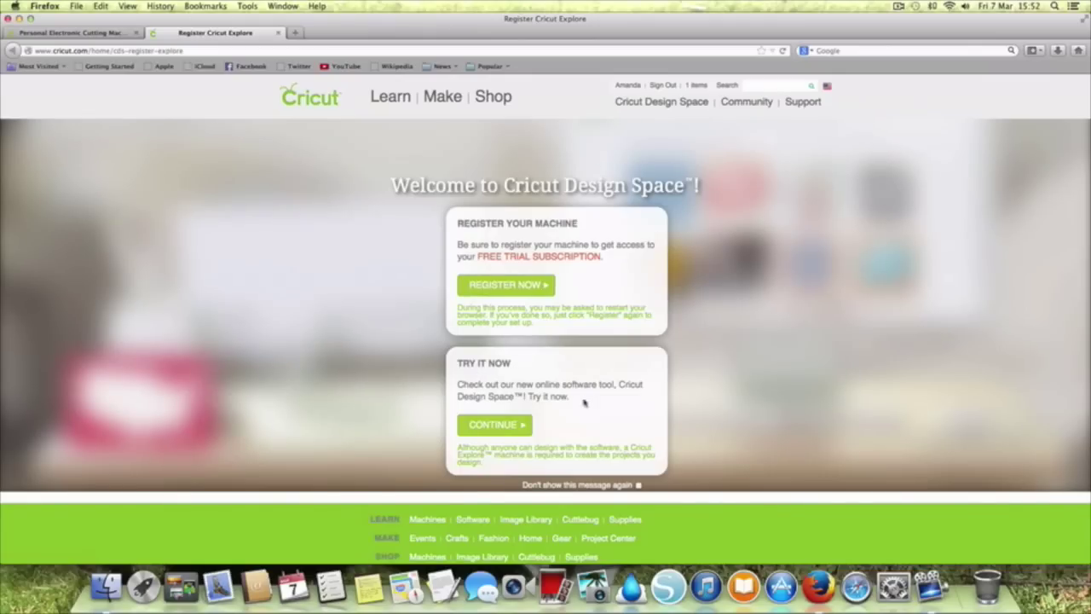
- Choose Try It Now to skip machine registration and load the online Design Space tool
click(516, 426)
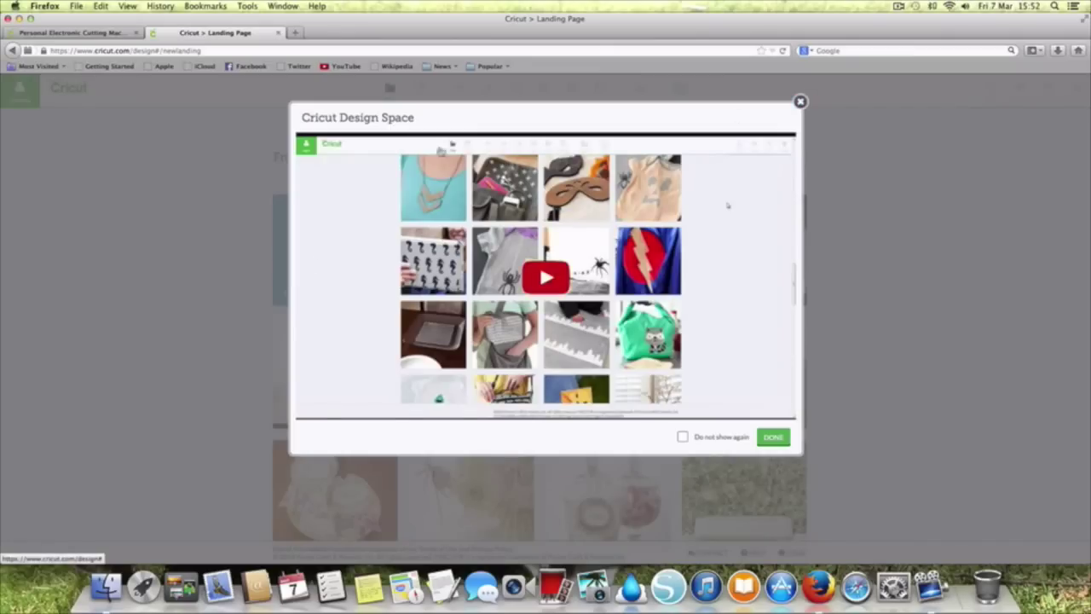
- Dismiss the welcome introduction video to reveal the project landing page
click(799, 101)
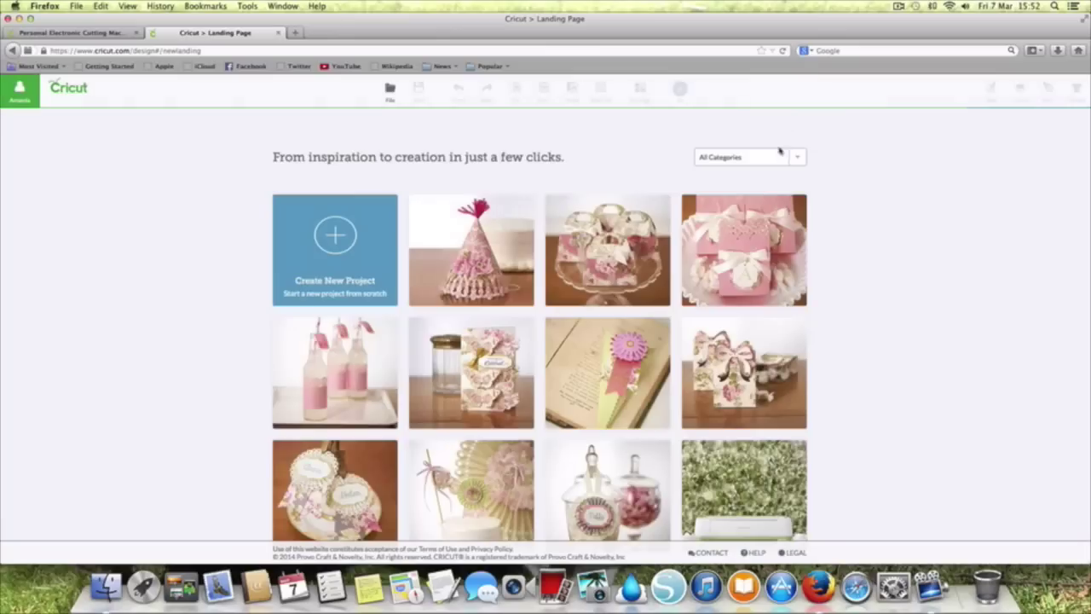
- Scroll through the sample project tiles and open the Floral Thank You Card
scroll(919, 284, down, 3)
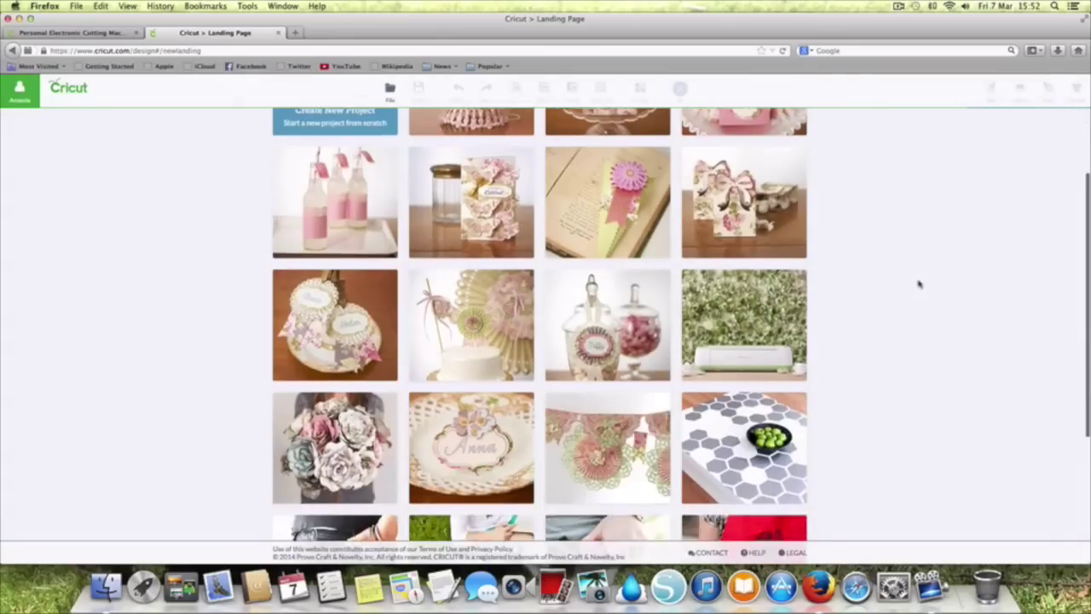
scroll(918, 284, up, 3)
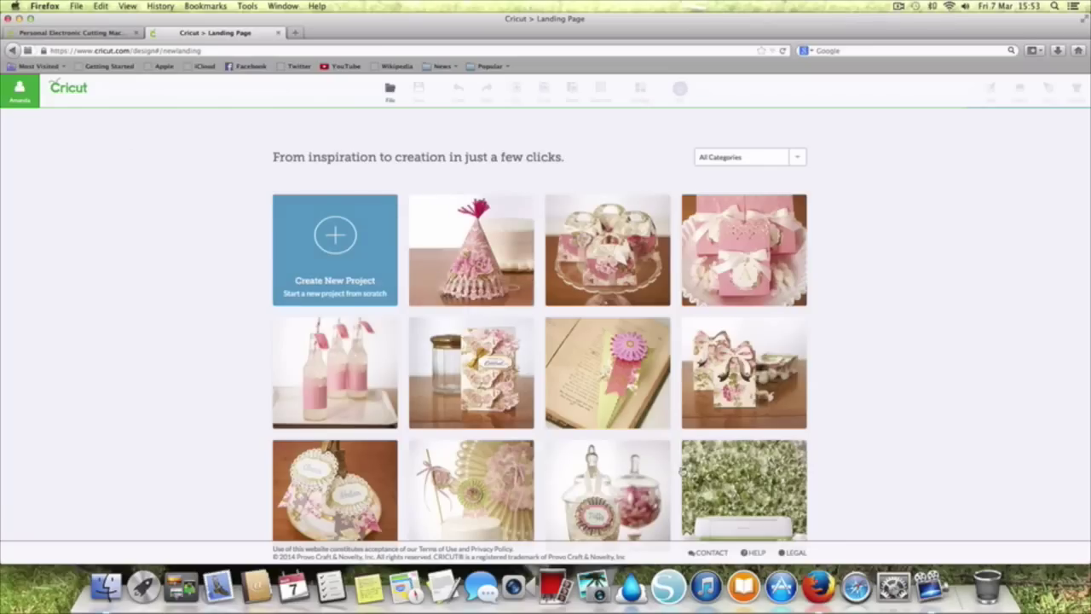
scroll(682, 435, down, 5)
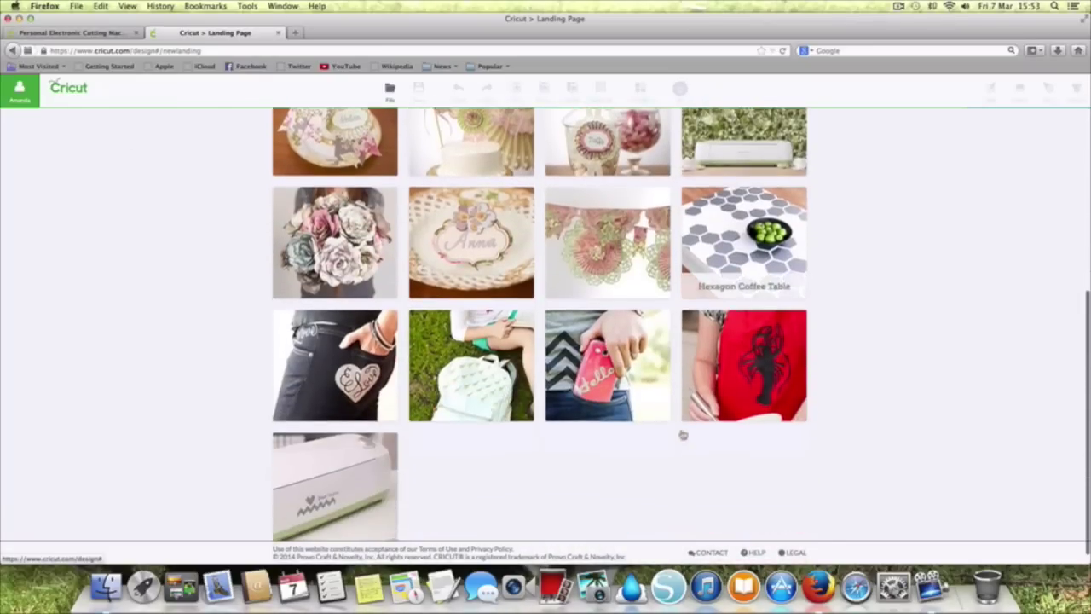
scroll(682, 435, up, 5)
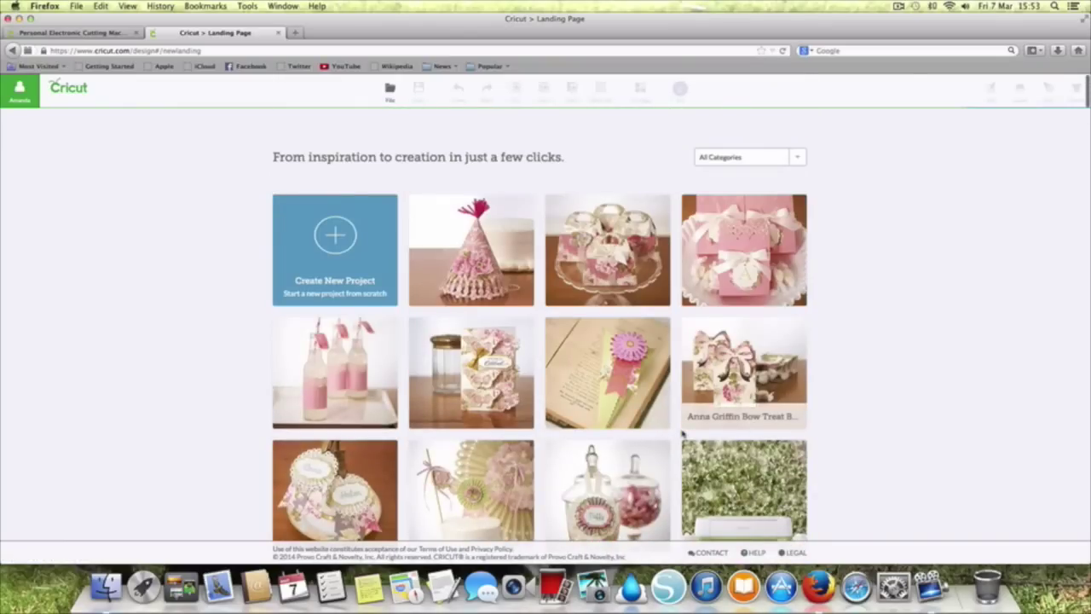
scroll(682, 434, down, 1)
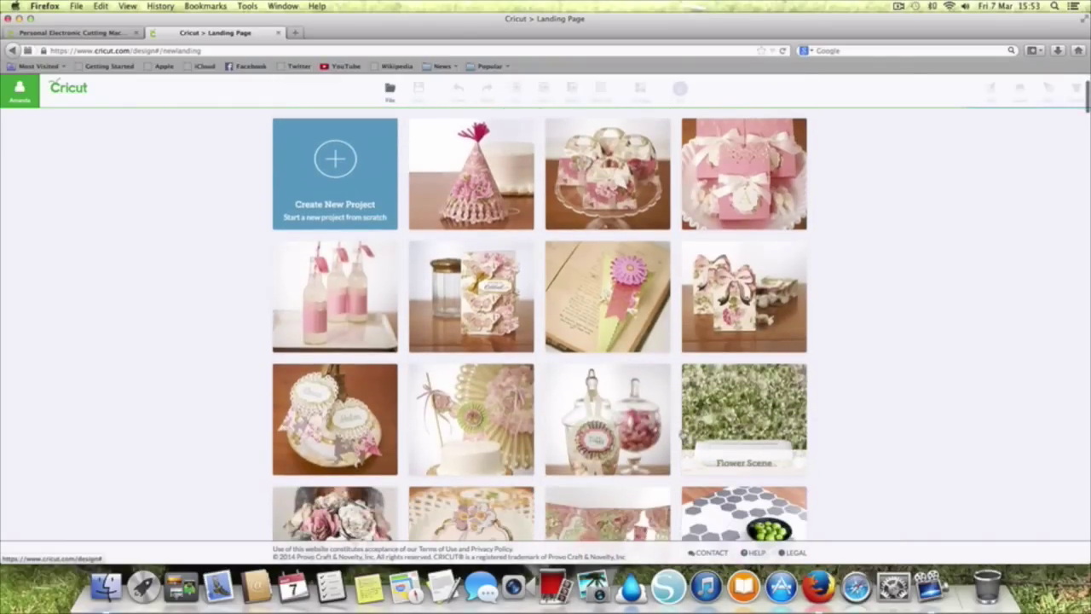
scroll(763, 341, down, 4)
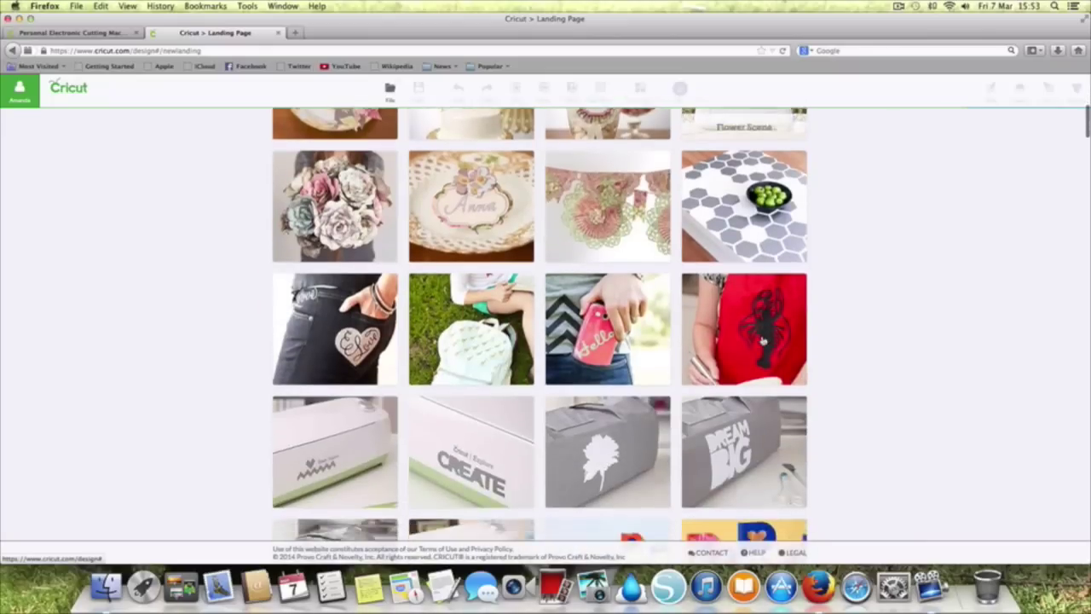
scroll(763, 341, down, 2)
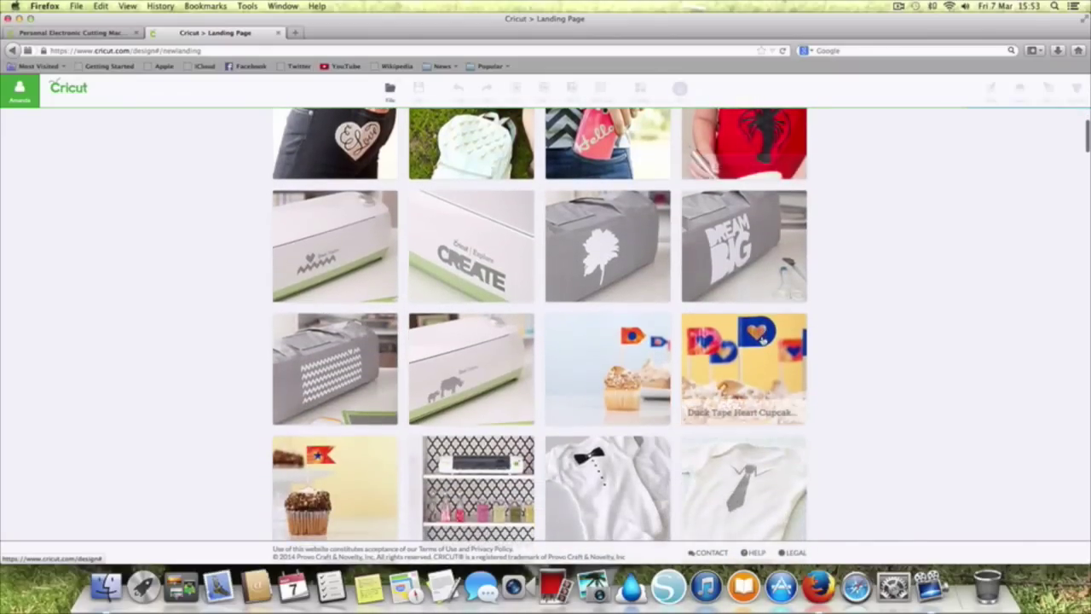
scroll(763, 341, down, 4)
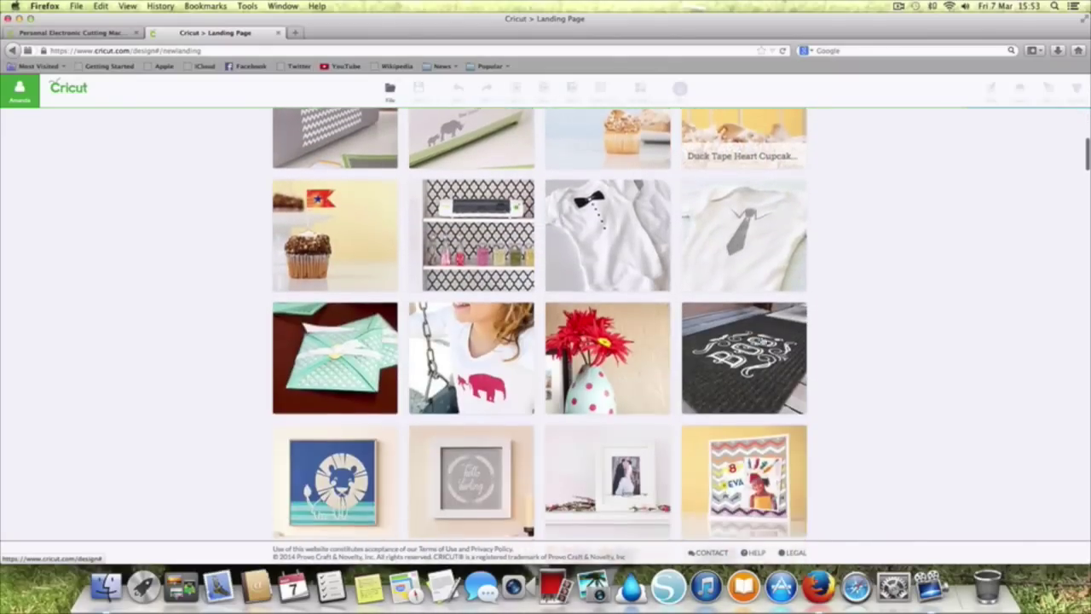
scroll(680, 386, down, 9)
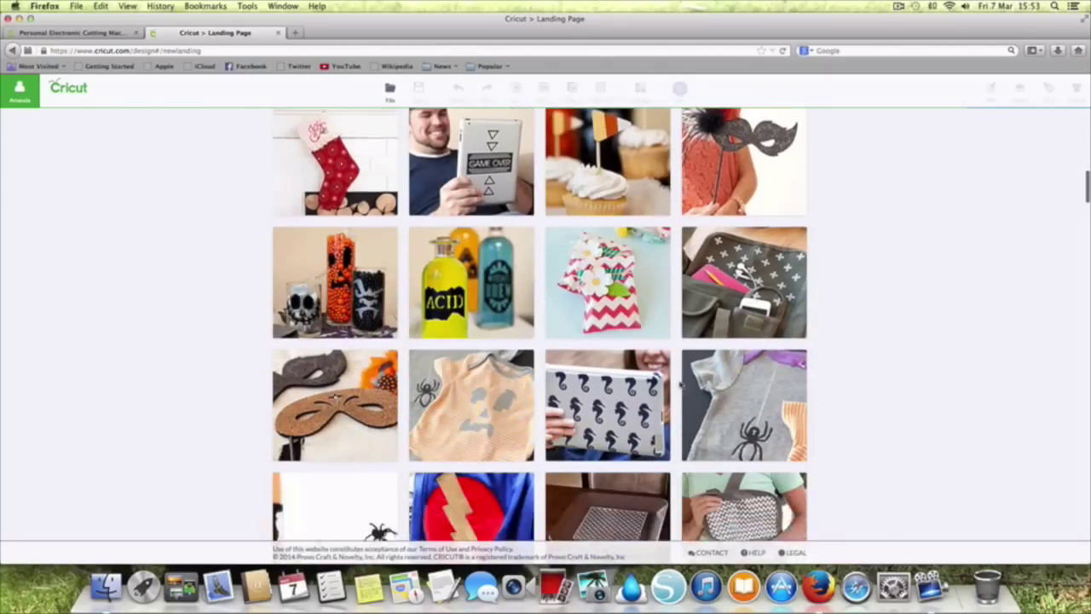
scroll(679, 386, down, 1)
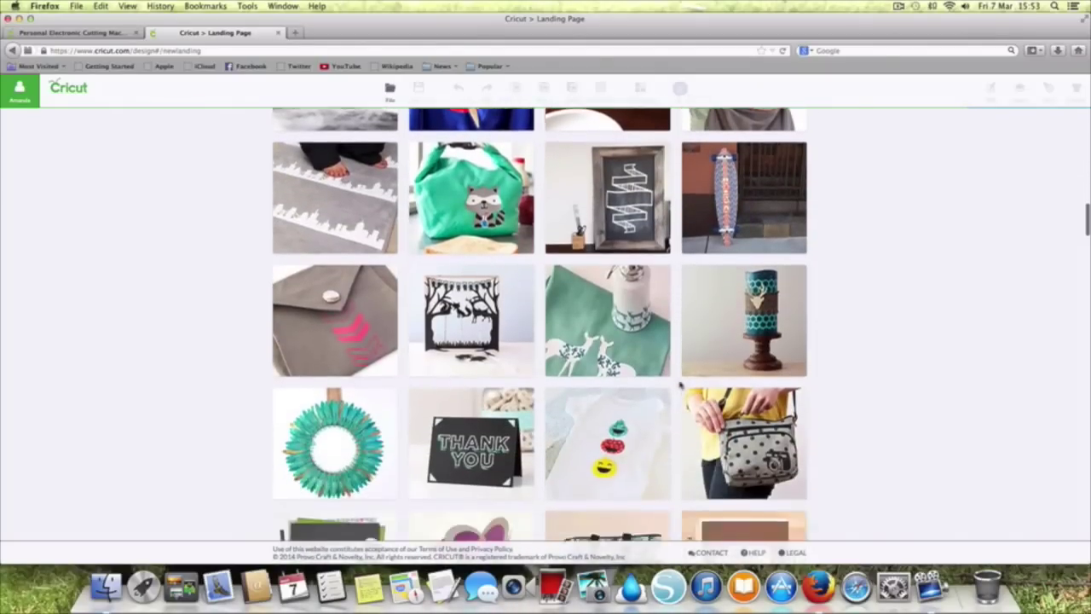
scroll(679, 386, down, 1)
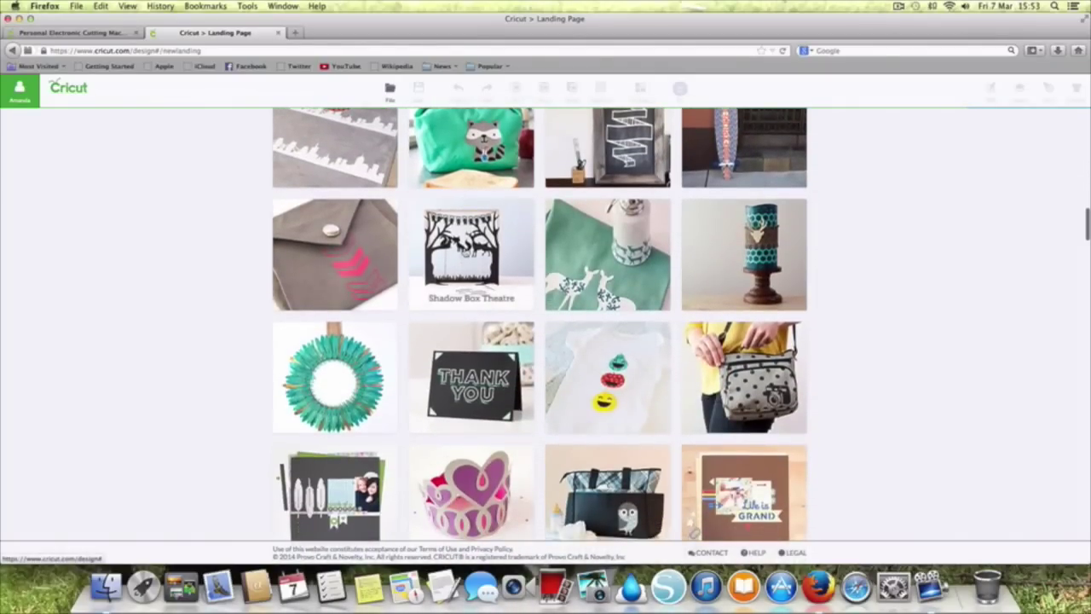
scroll(659, 374, down, 3)
scroll(659, 374, up, 1)
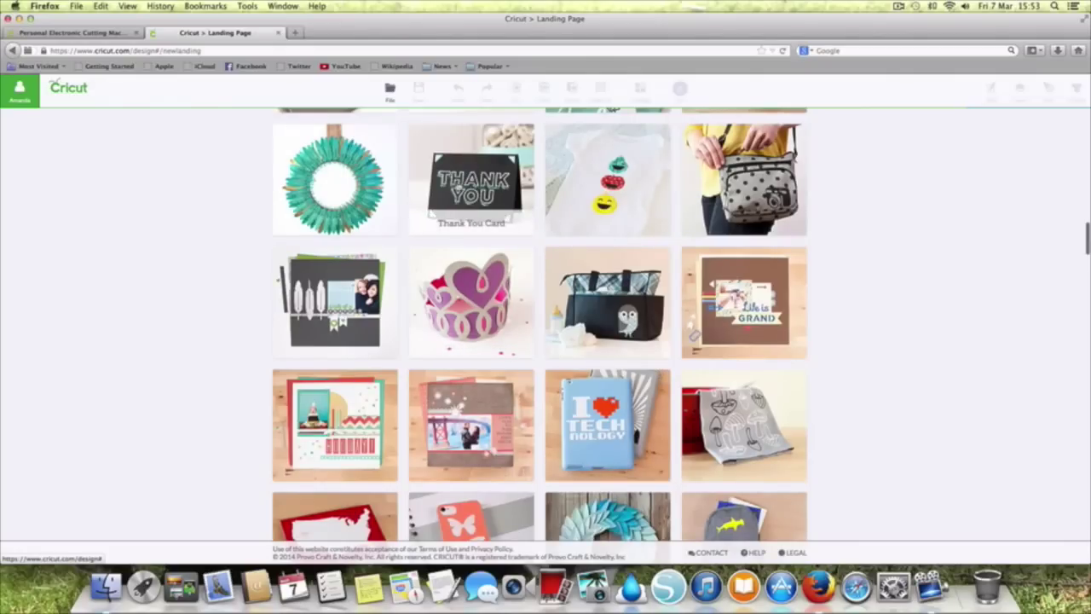
scroll(458, 186, down, 6)
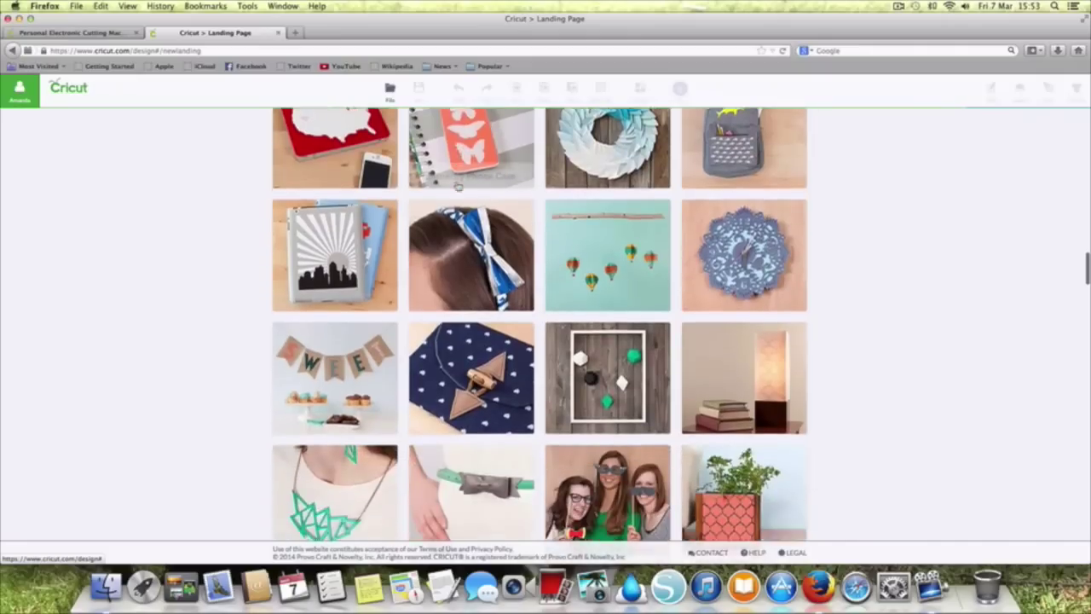
scroll(458, 187, down, 2)
scroll(458, 187, up, 2)
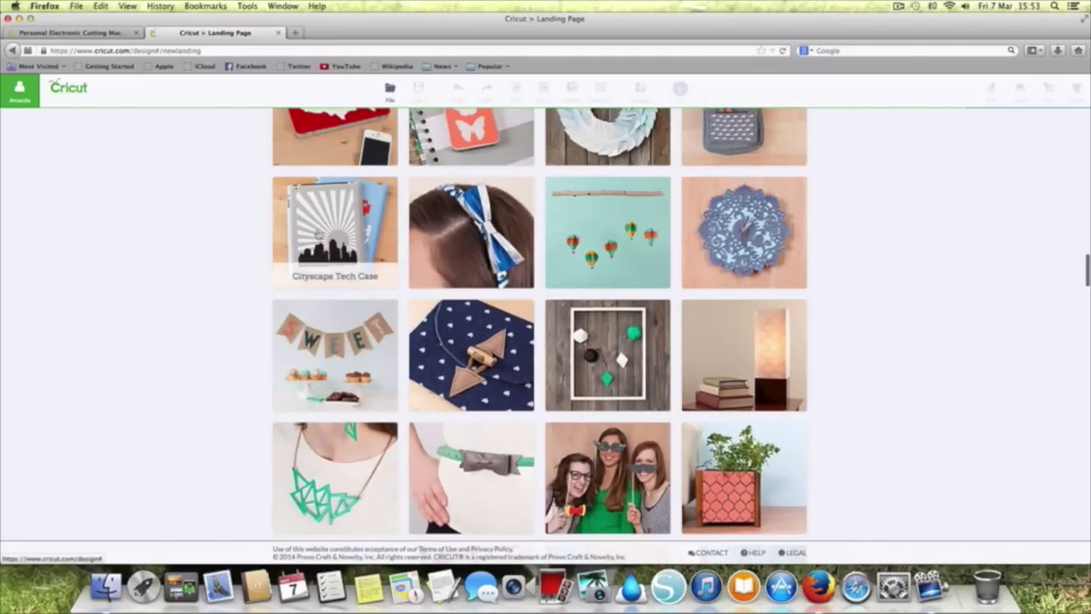
scroll(318, 235, down, 5)
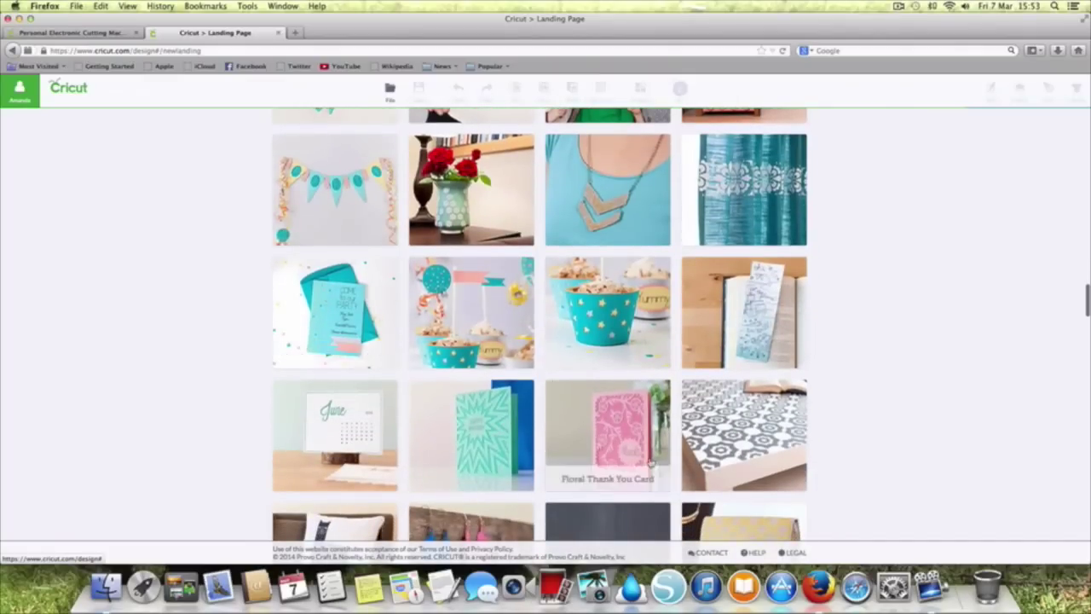
scroll(648, 320, down, 3)
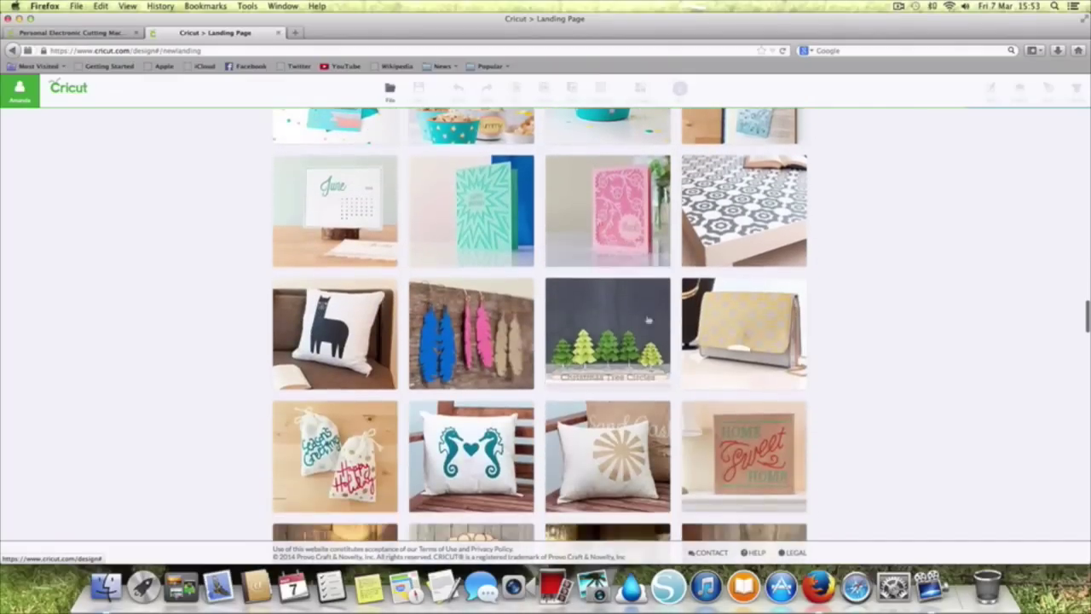
click(593, 210)
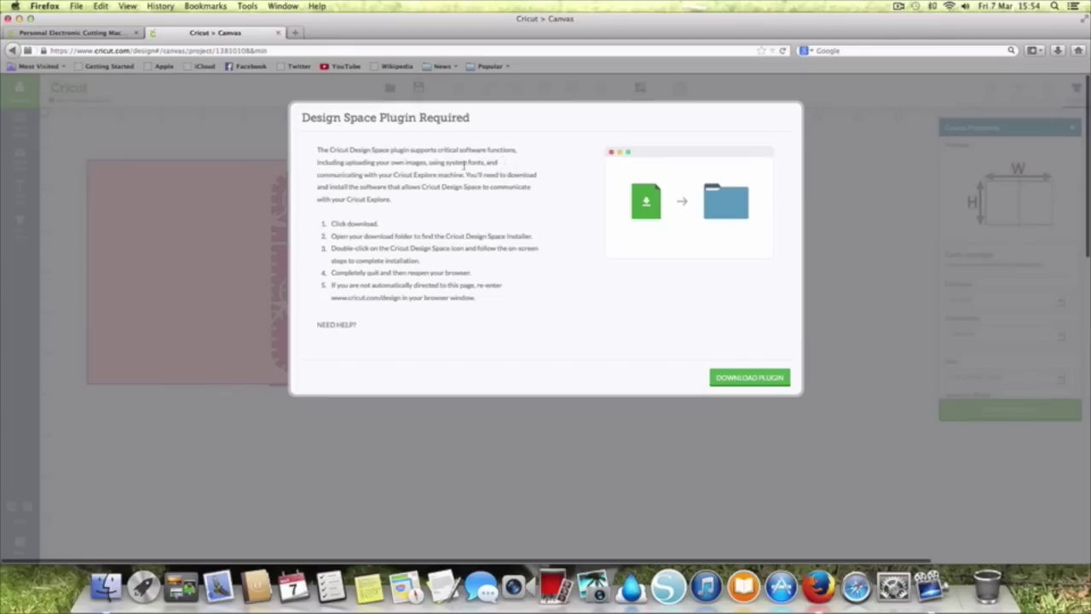
- Download and save CricutDesignSpace-0.032R.dmg, then open it from Firefox's downloads list
click(755, 379)
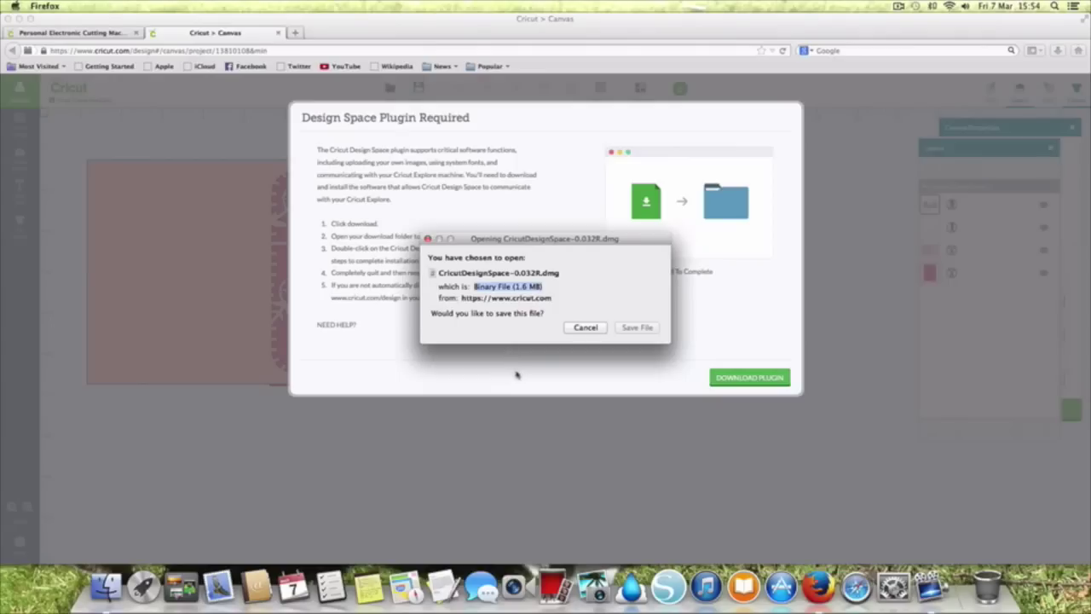
click(627, 329)
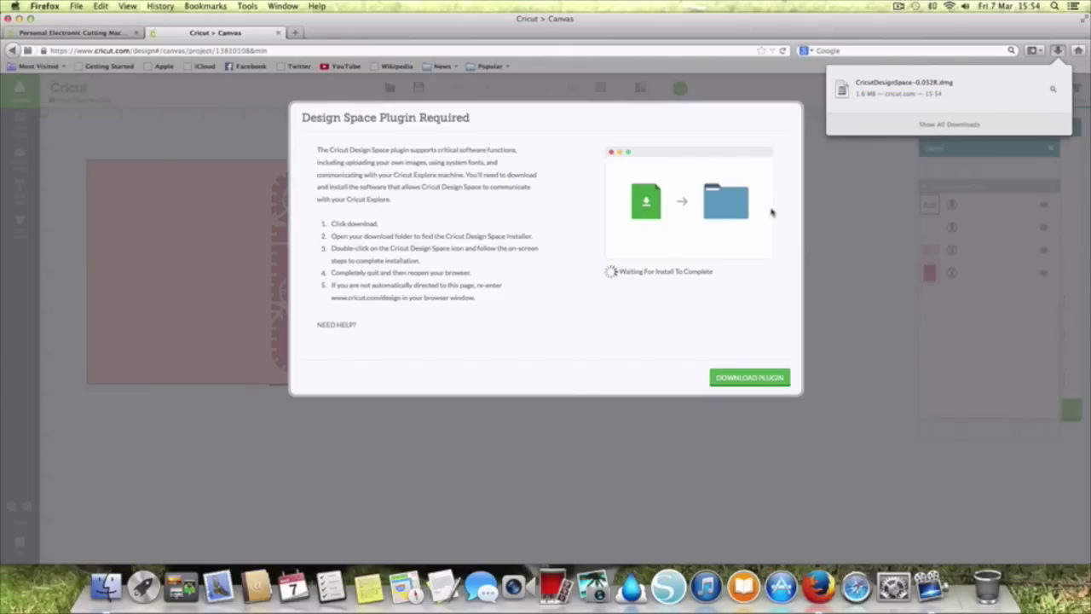
click(914, 95)
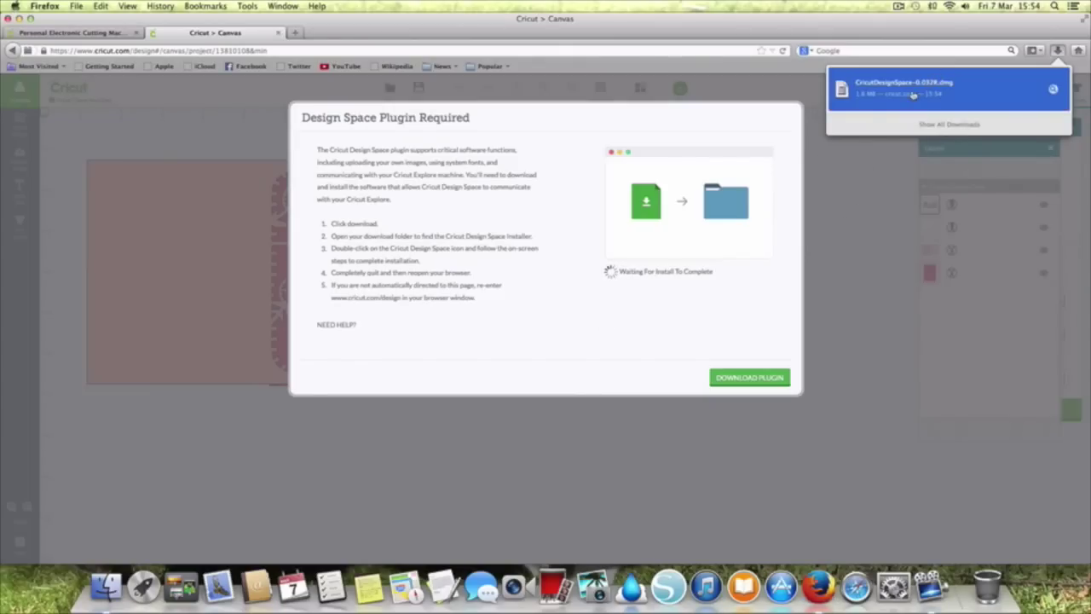
click(913, 95)
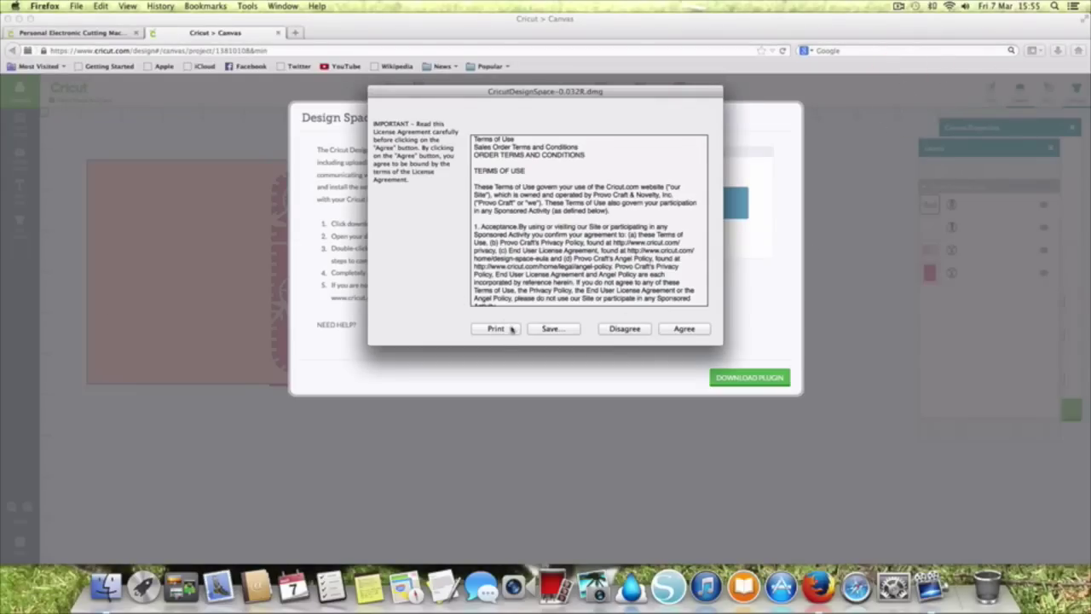
- Accept the licence and copy npCricut.plugin into Internet Plug-Ins, authenticating with the account password
click(697, 331)
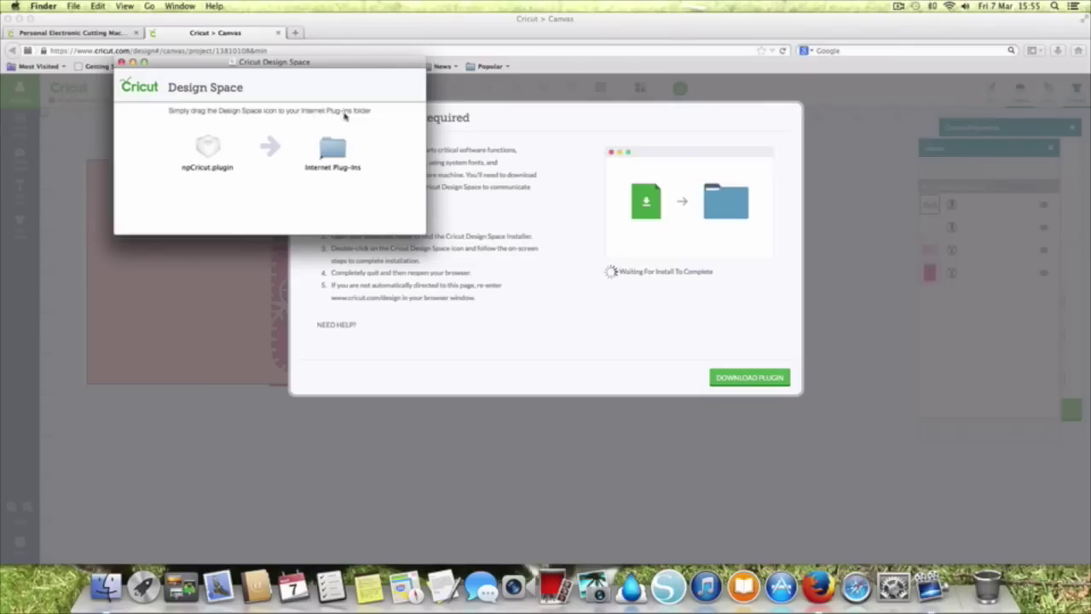
drag(207, 150, 341, 162)
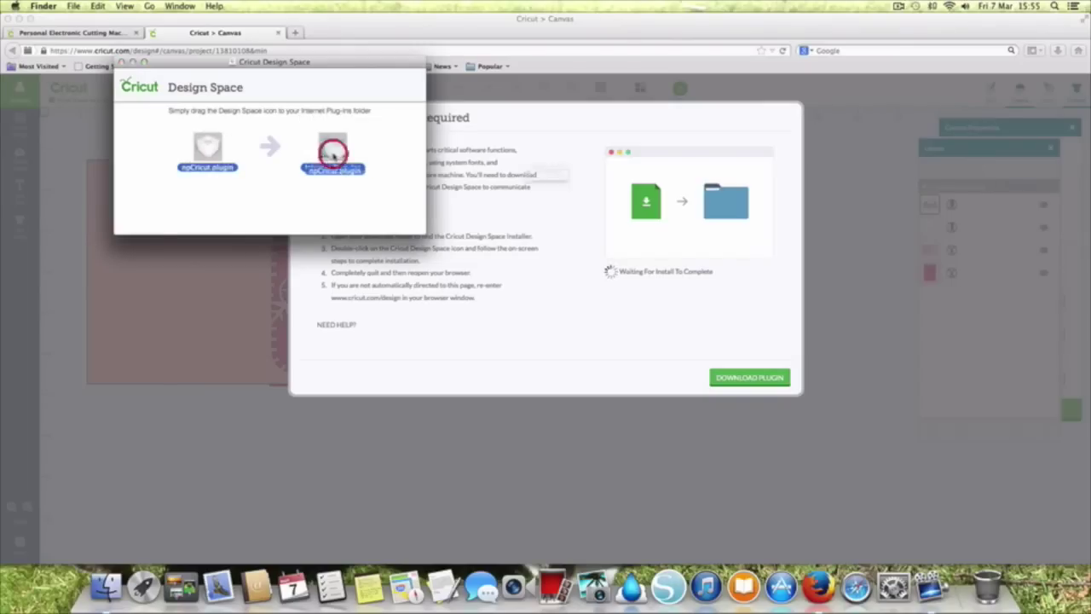
click(582, 199)
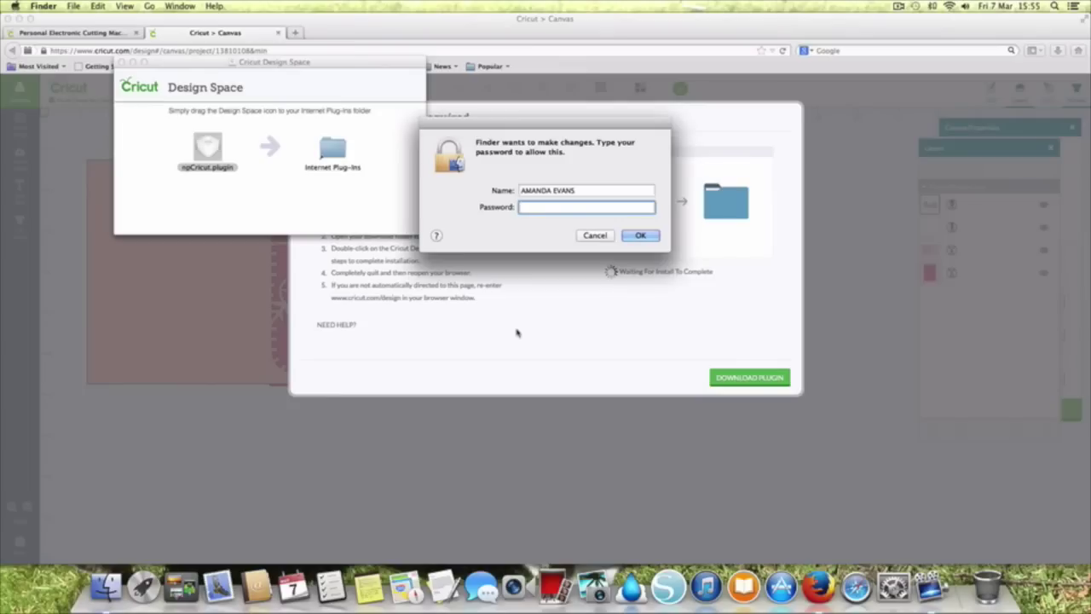
text(********)
key(Return)
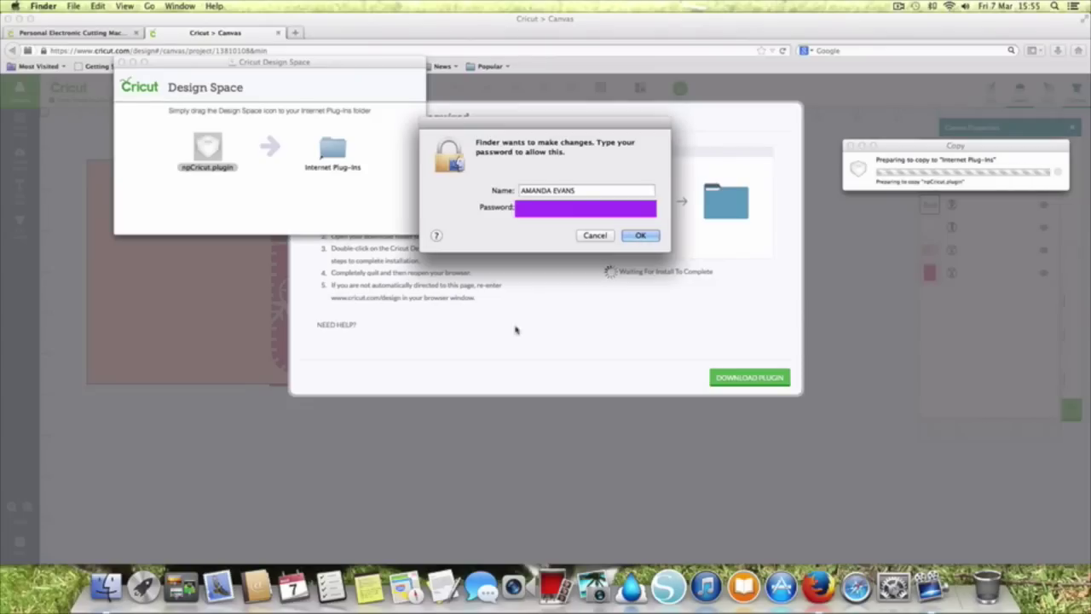
click(658, 236)
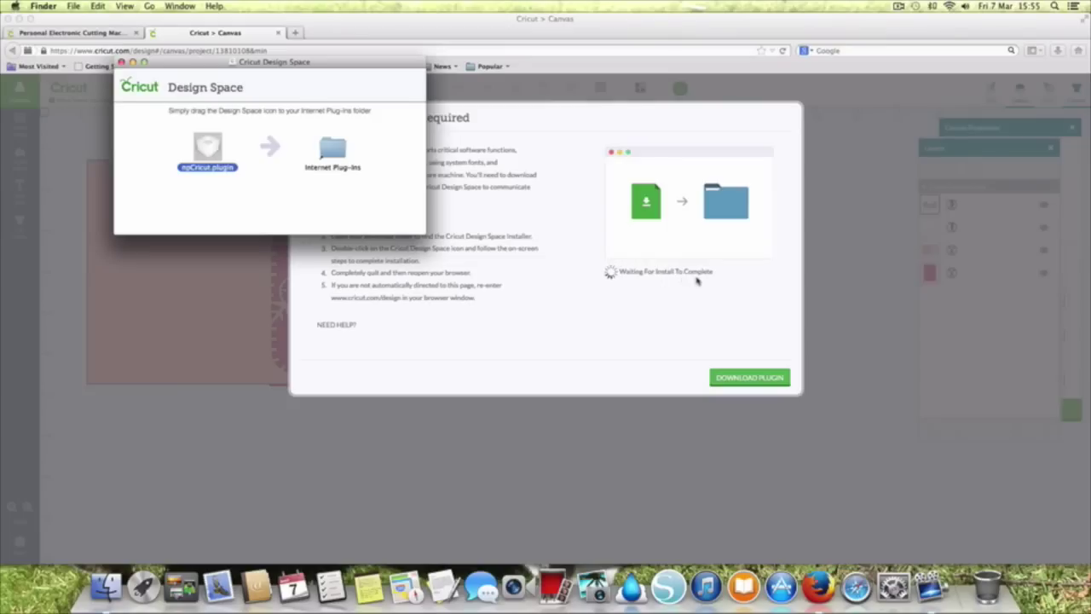
drag(196, 62, 130, 369)
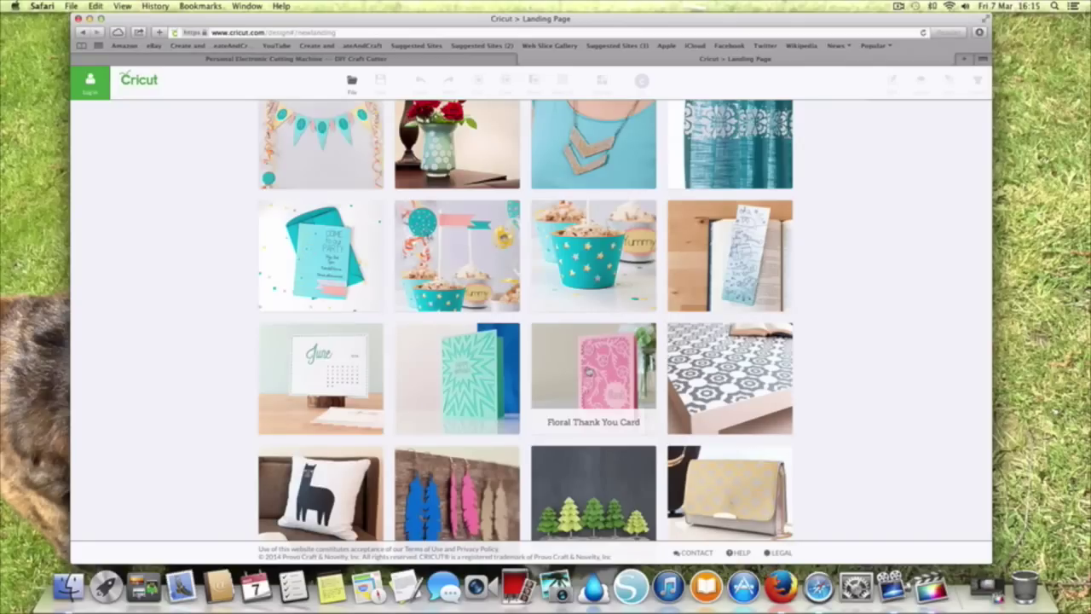
- Open the Floral Thank You Card details and choose Make It Now for a two-mat preview
click(588, 372)
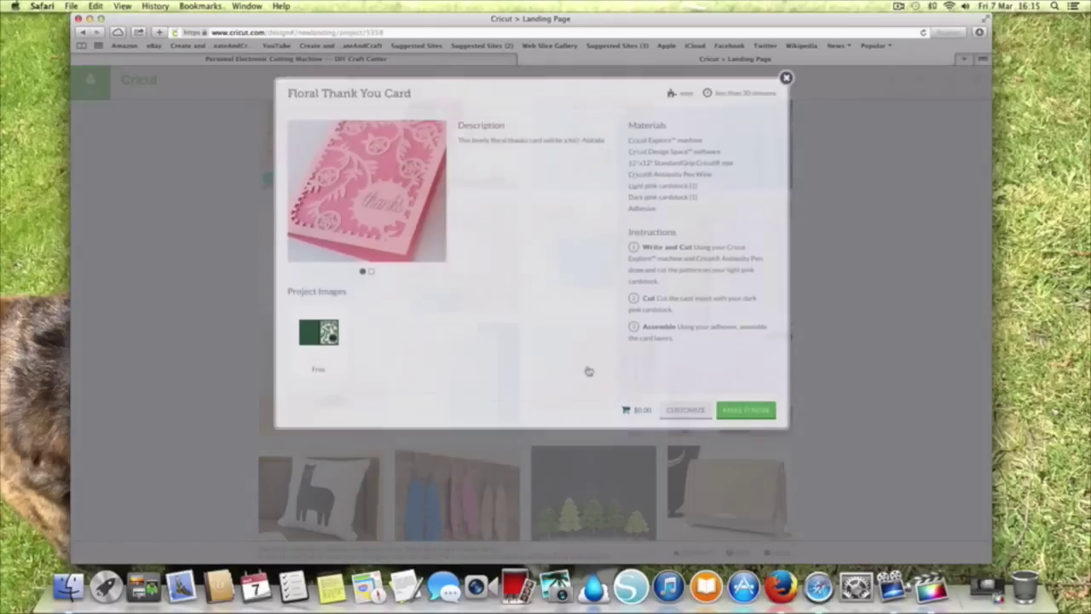
click(750, 426)
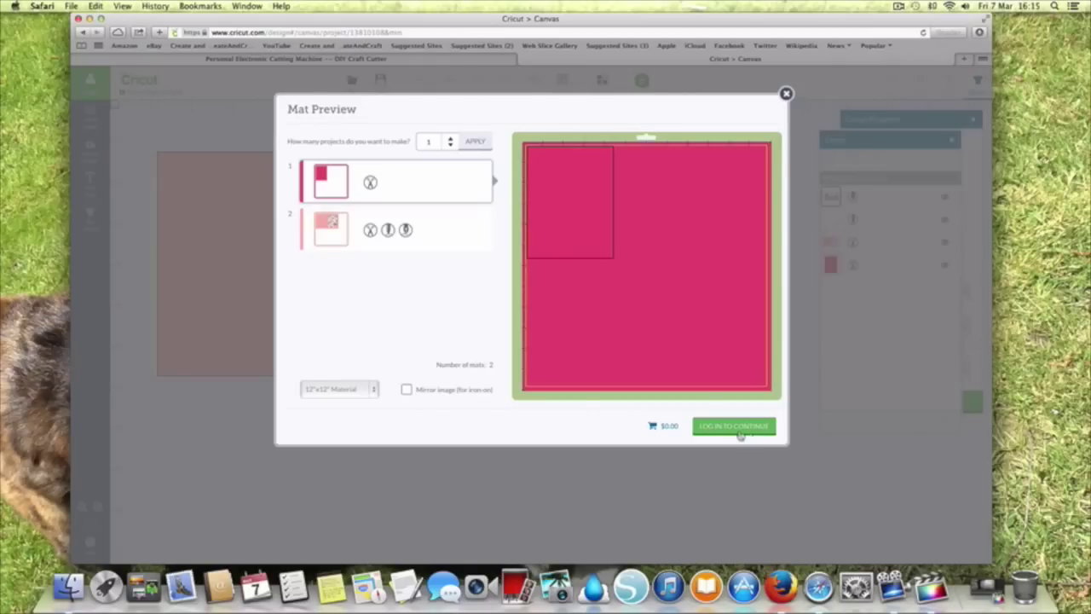
- Log in to the Cricut account with the account e-mail and password
click(716, 433)
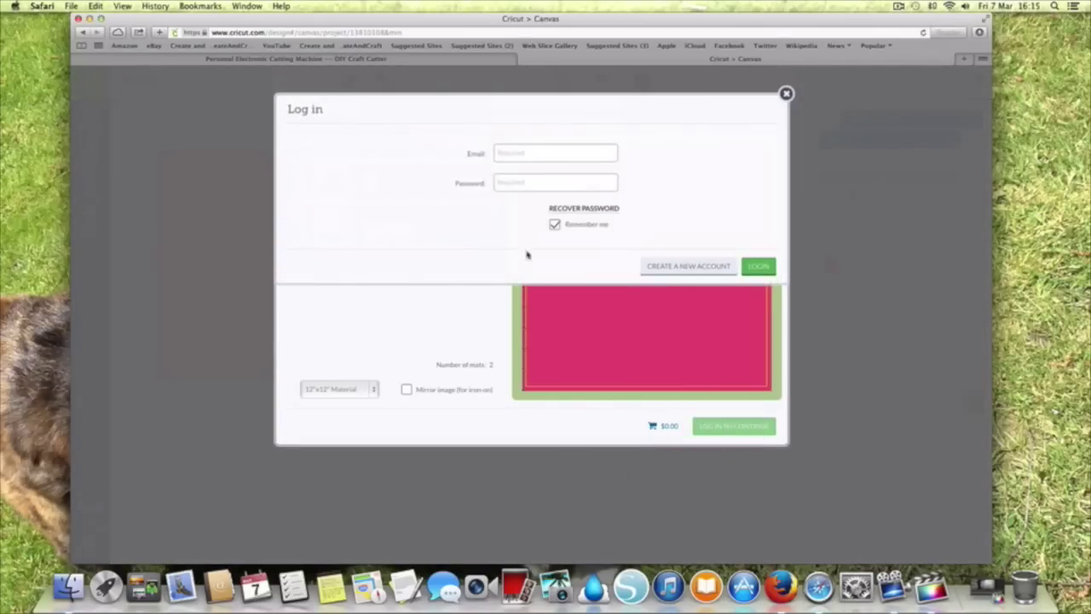
click(508, 150)
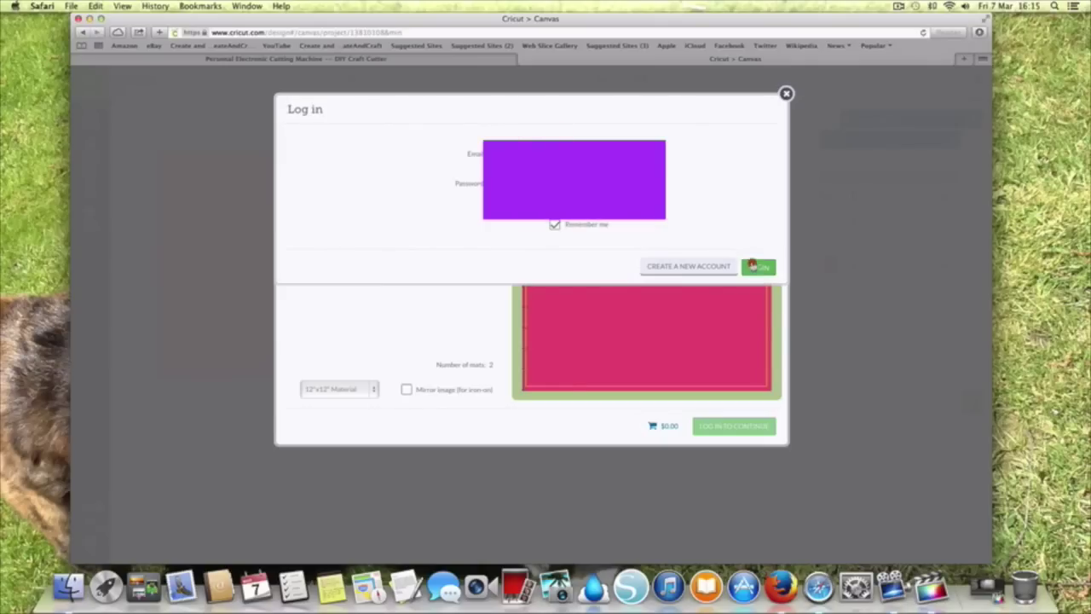
click(757, 266)
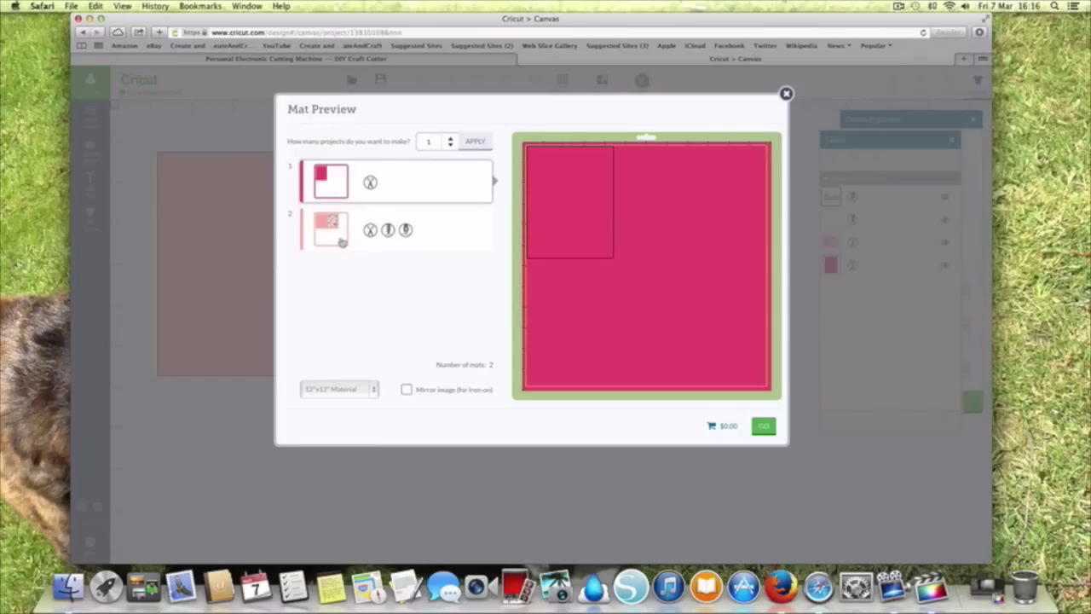
- View mat 2 with the thanks card pattern, then close Mat Preview
click(332, 226)
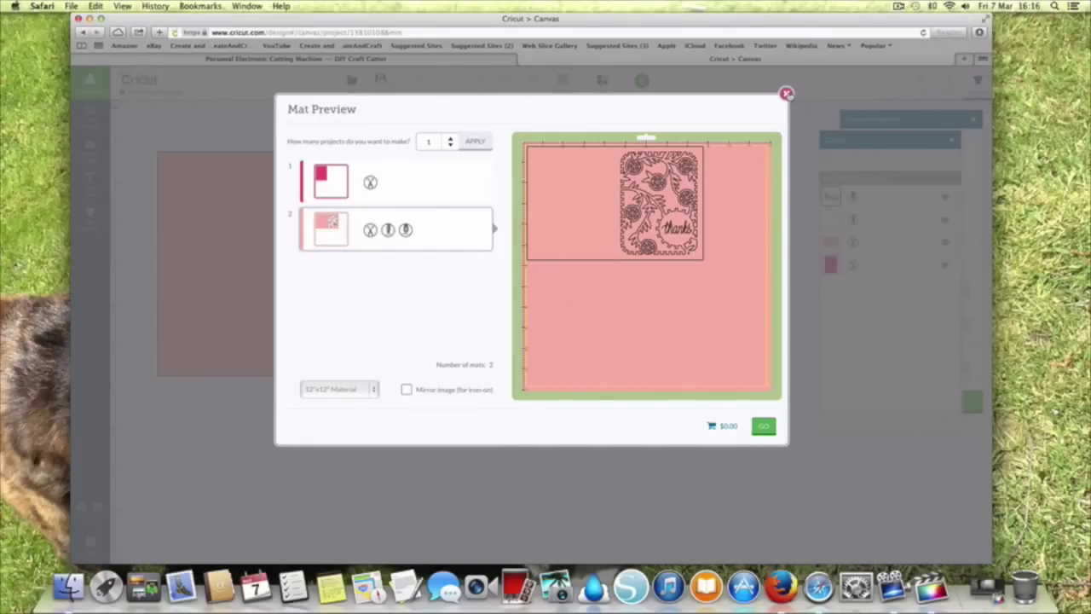
click(786, 93)
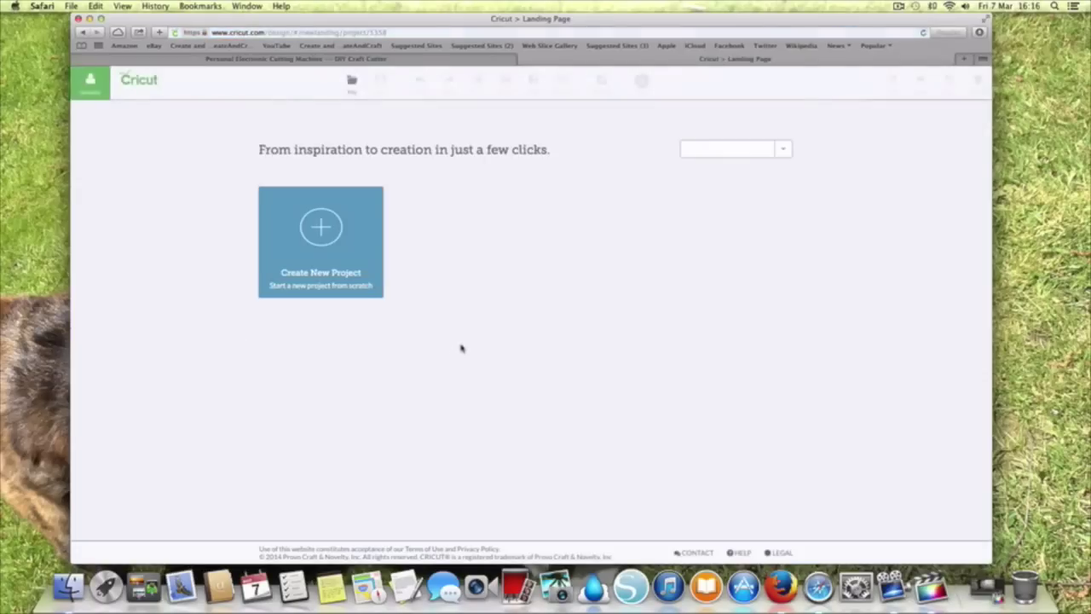